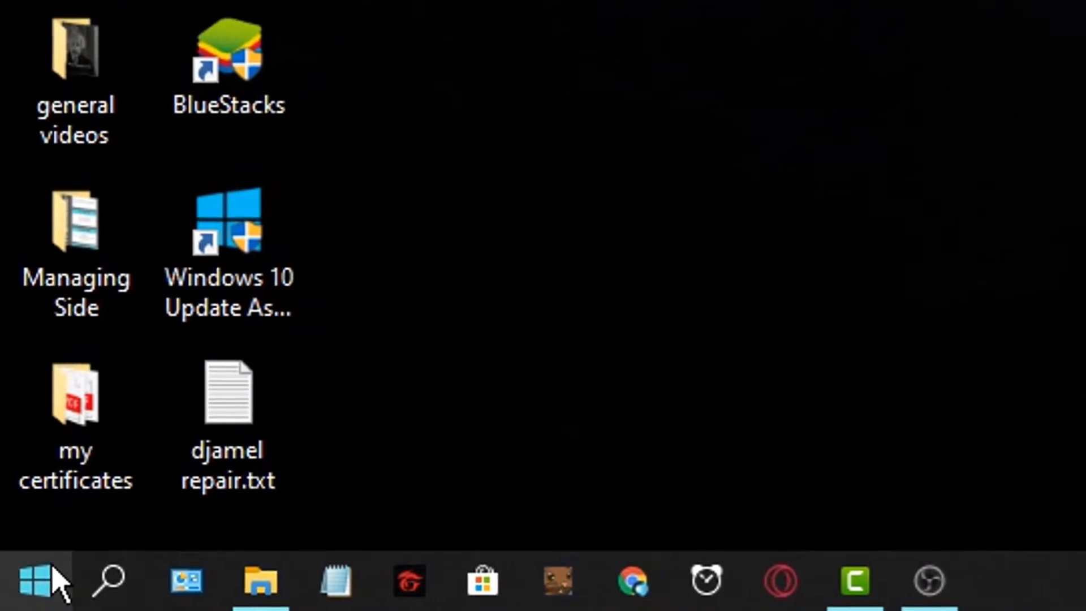
- Open Device Manager from the Windows desktop
right_click(45, 582)
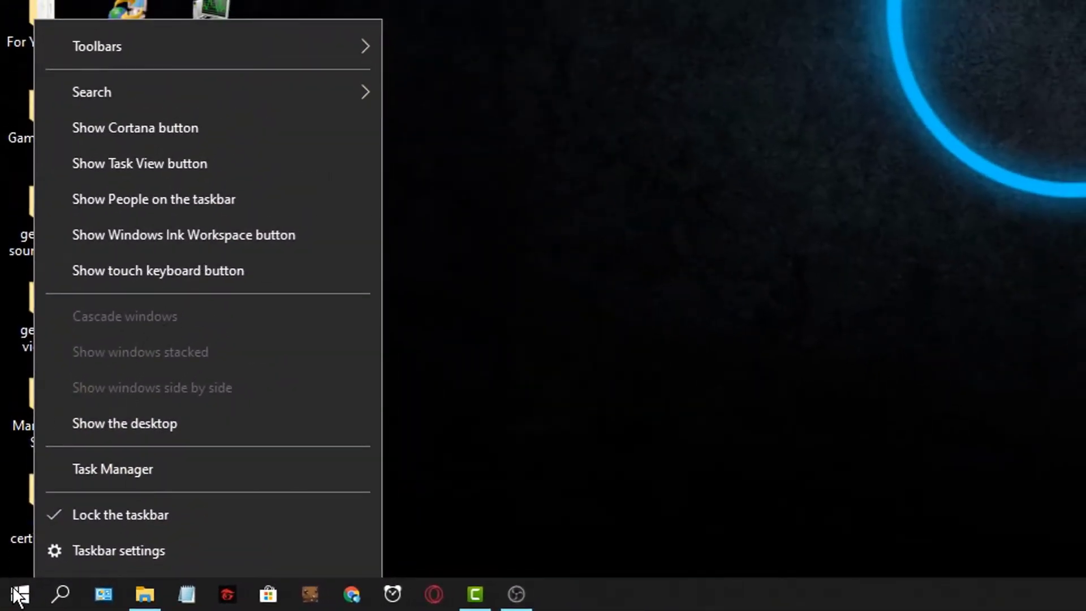
right_click(19, 594)
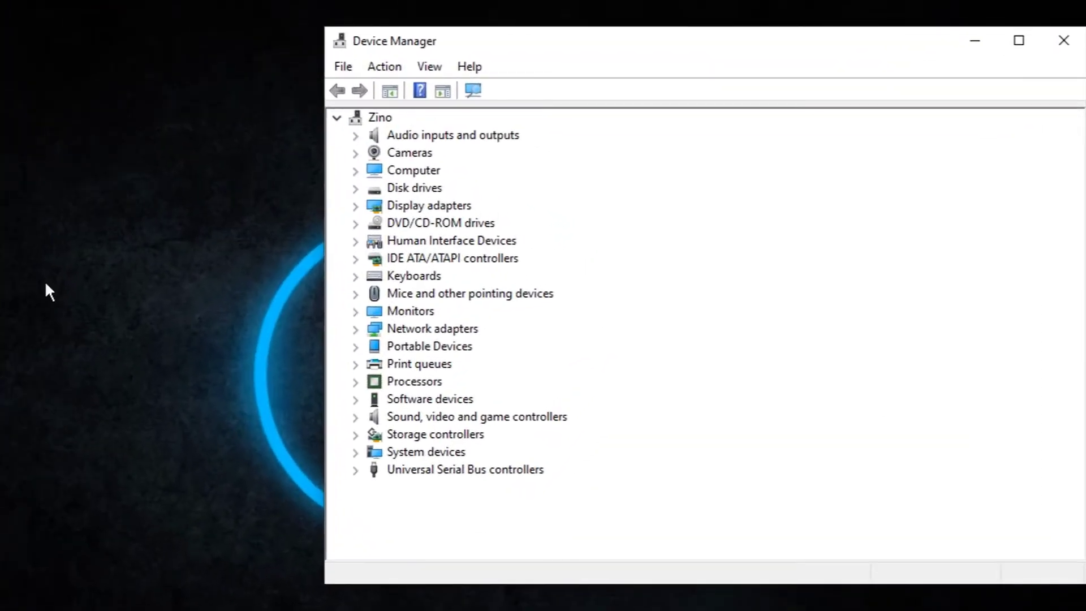
- Open the desktop image img_5979b66bc0d98.jpg, move its window up, and examine the warning icon on the device under Other devices
right_click(41, 281)
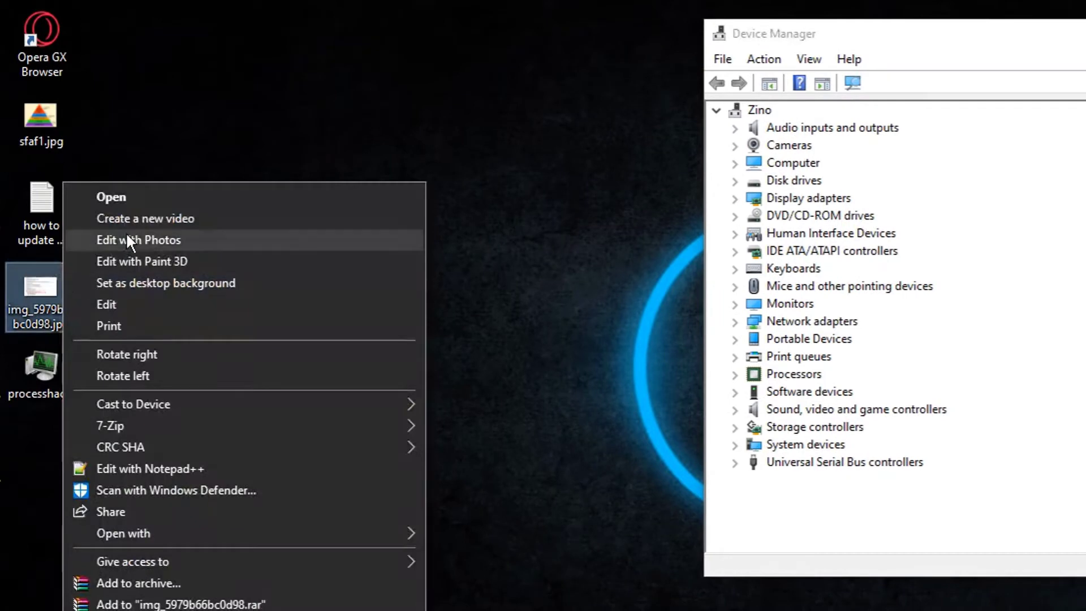
left_click(164, 198)
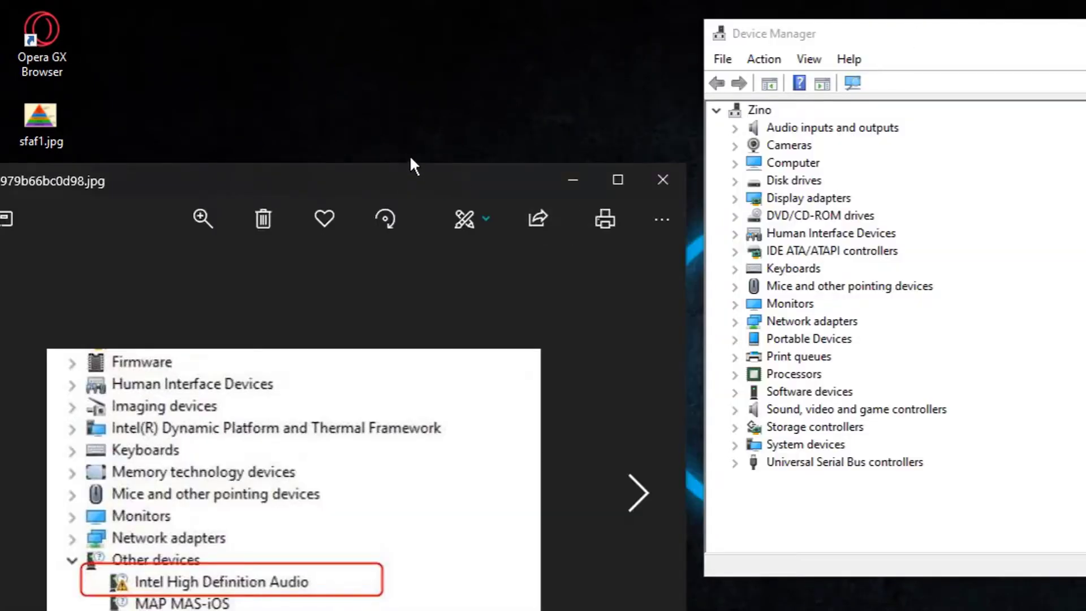
left_click_drag(391, 173, 379, 0)
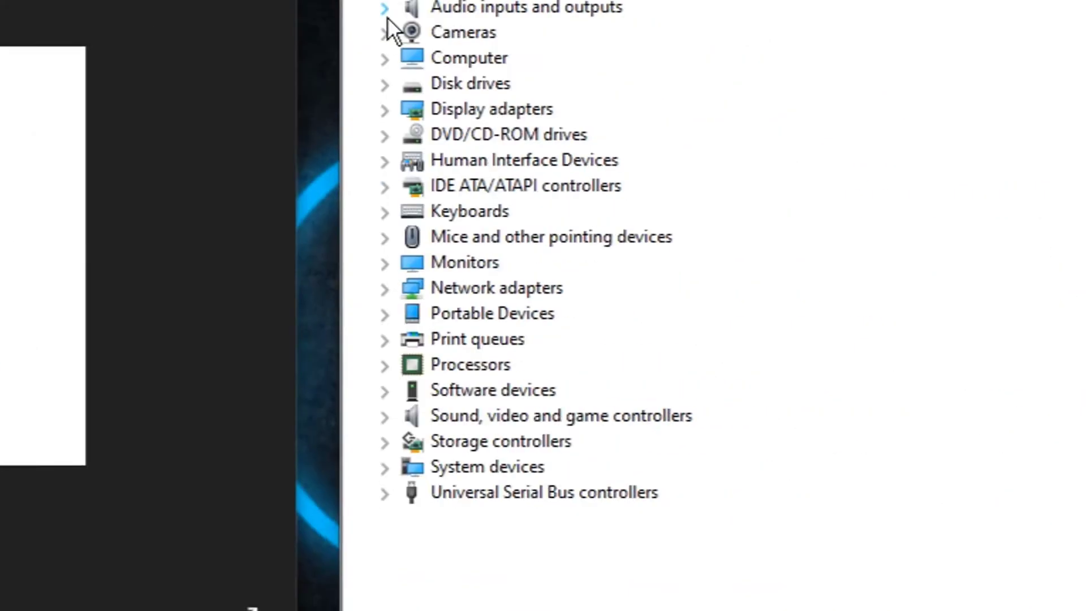
left_click(384, 9)
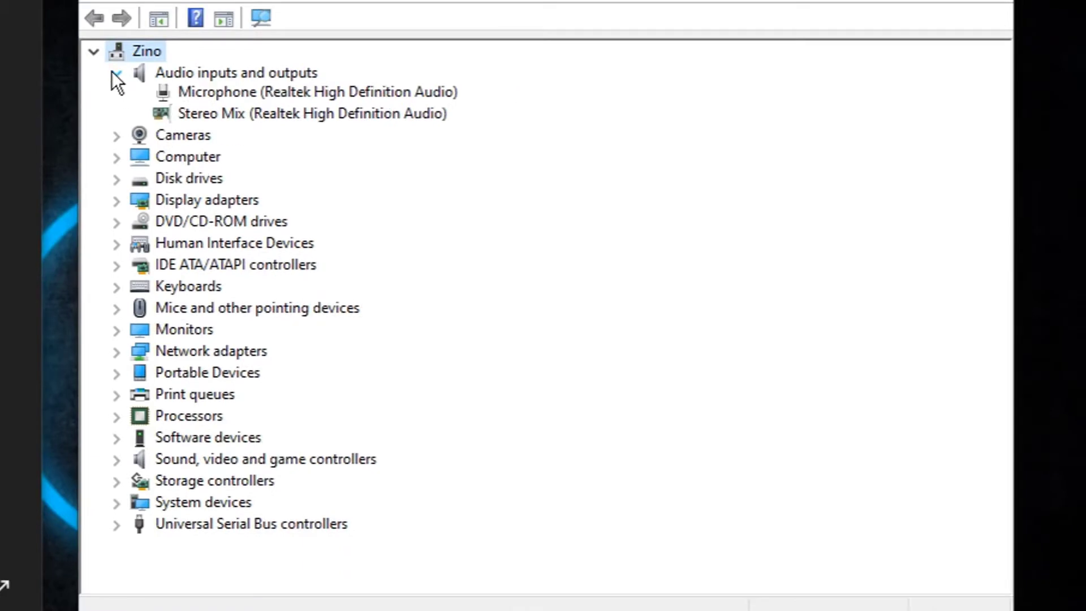
- Expand and collapse the Device Manager categories from Audio inputs and outputs through Mice and other pointing devices, checking for devices with warning icons
left_click(116, 74)
left_click(116, 114)
left_click(117, 116)
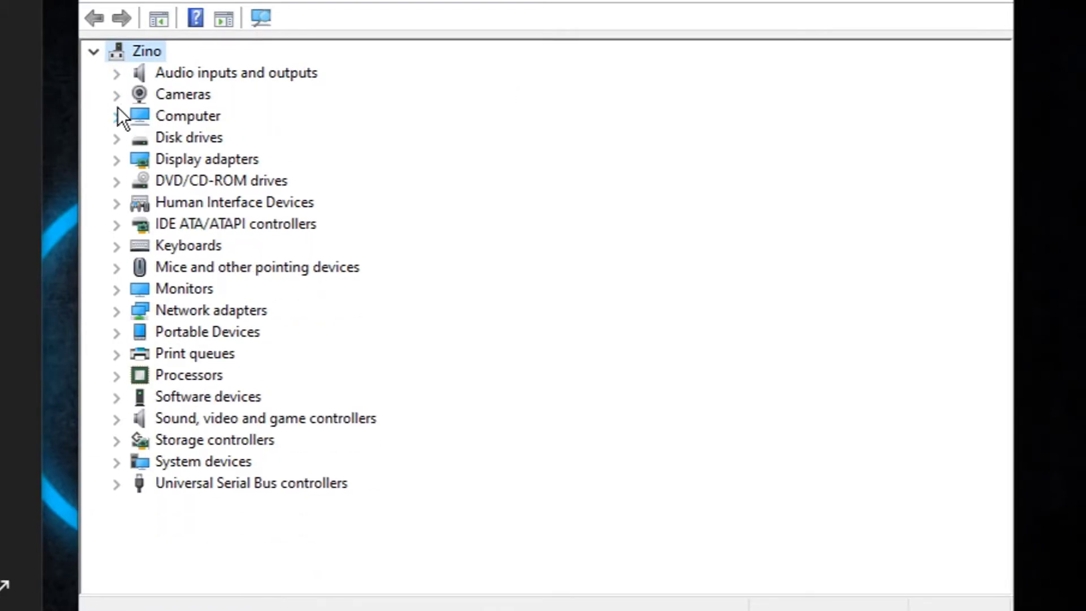
double_click(116, 101)
left_click(116, 137)
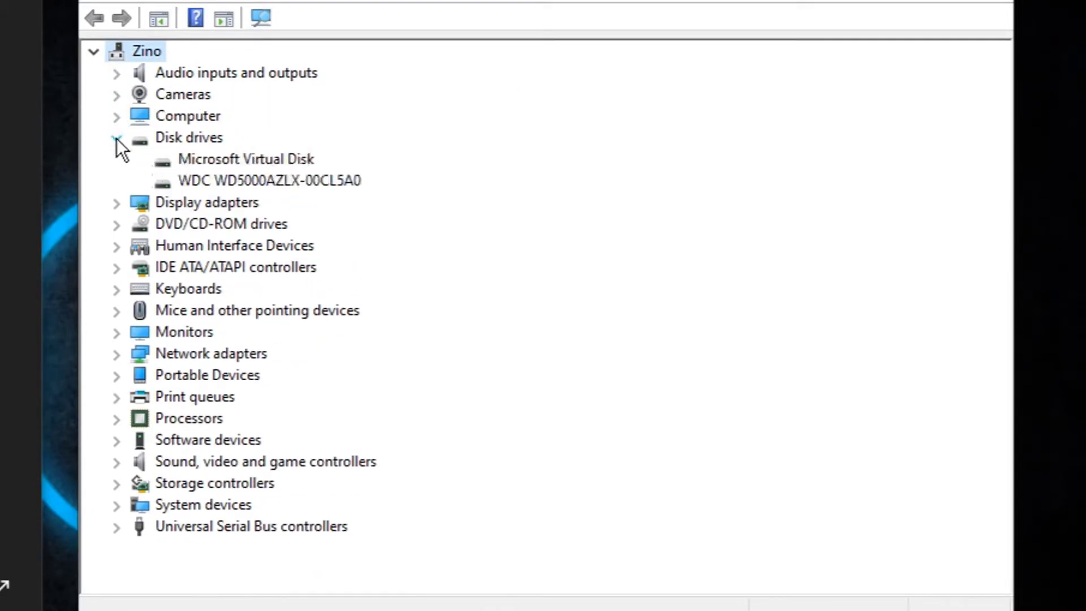
left_click(116, 138)
left_click(116, 160)
left_click(116, 160)
left_click(117, 181)
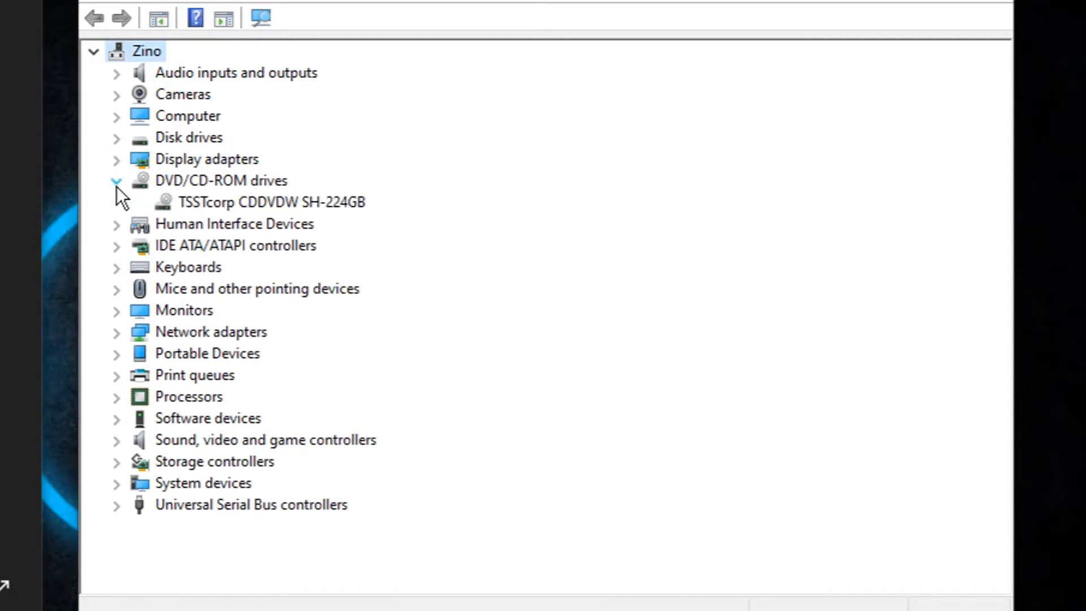
left_click(117, 183)
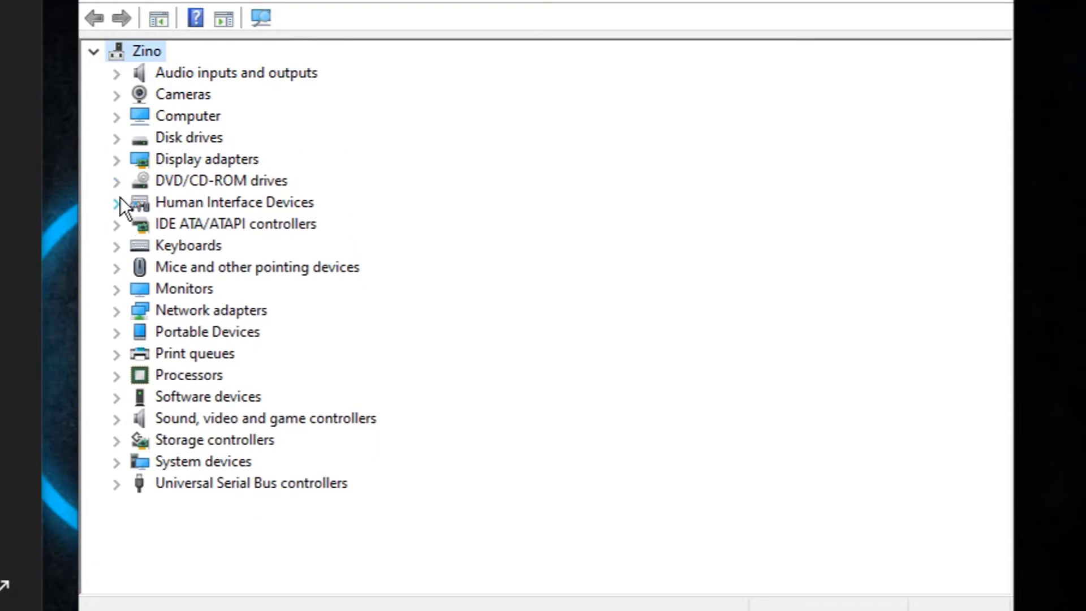
left_click(117, 202)
left_click(116, 203)
left_click(117, 224)
left_click(118, 225)
left_click(116, 246)
left_click(116, 246)
left_click(116, 268)
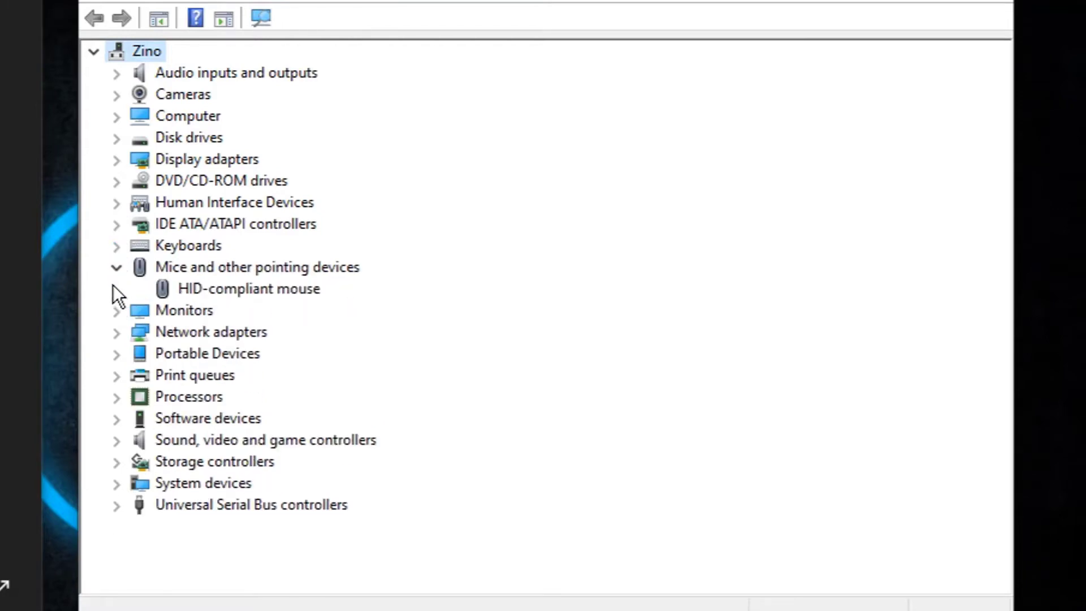
left_click(117, 268)
left_click(116, 160)
left_click(118, 161)
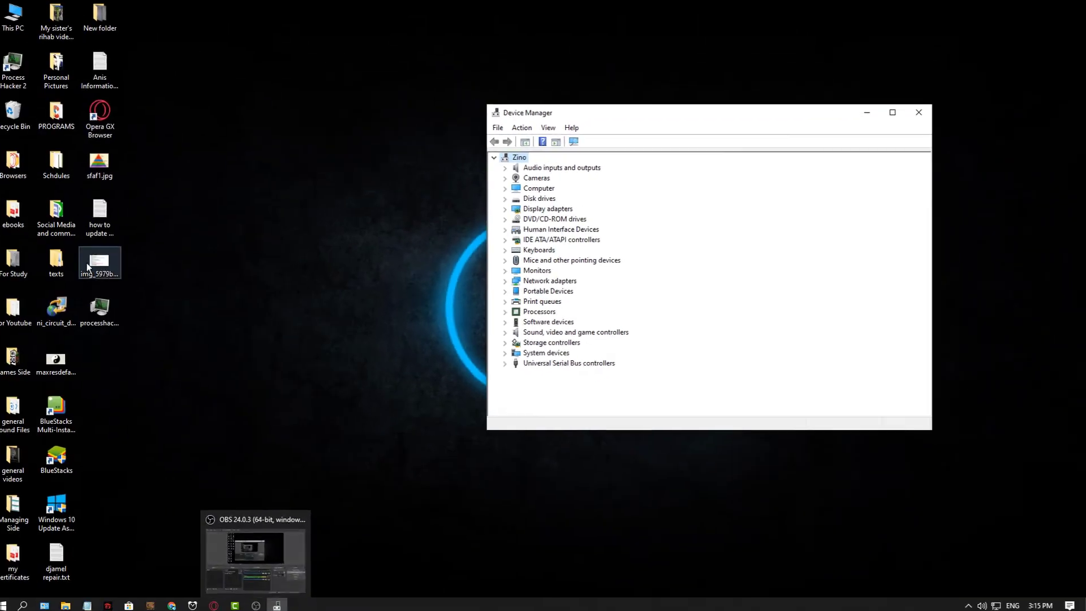
- Reopen the img_5979b66bc0d98.jpg screenshot from the desktop and return to Device Manager
right_click(110, 266)
left_click(171, 208)
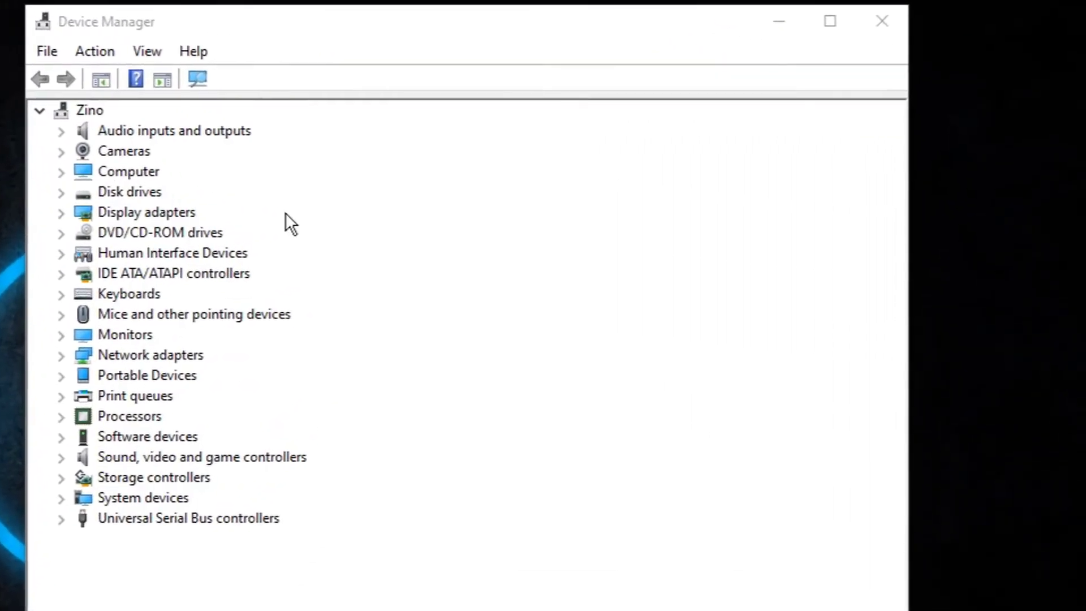
left_click(592, 210)
- Expand Keyboards, view the driver update options for the first HID Keyboard Device, and cancel the update
left_click(62, 294)
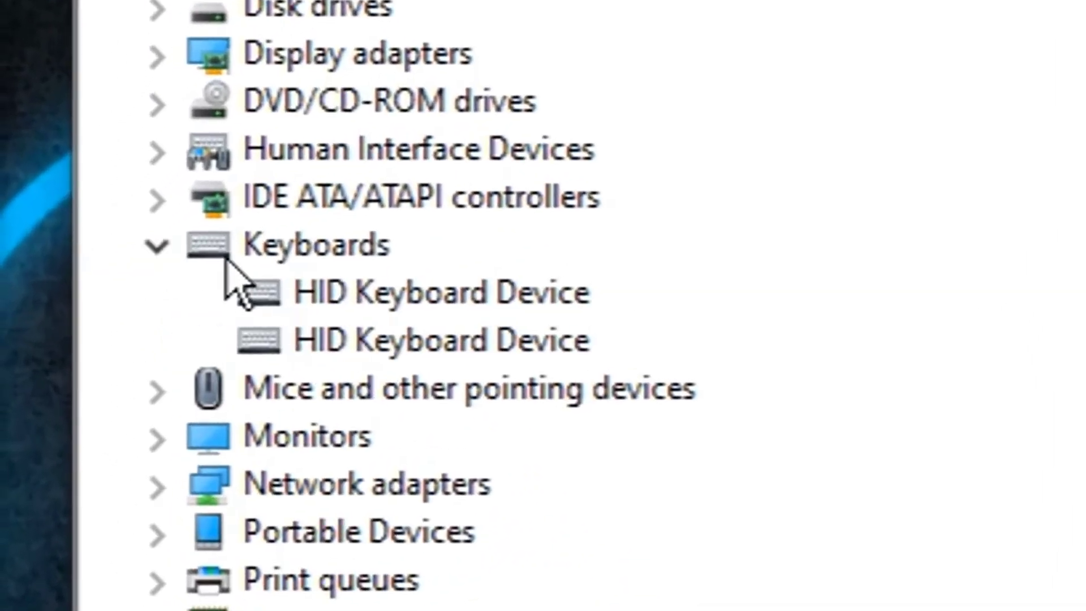
left_click(124, 315)
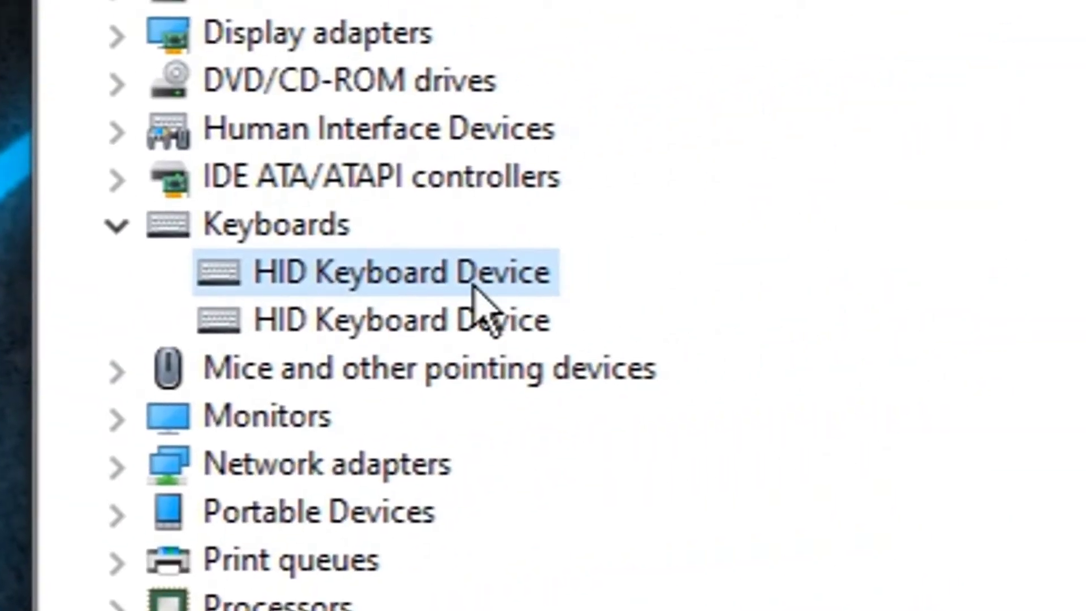
right_click(958, 236)
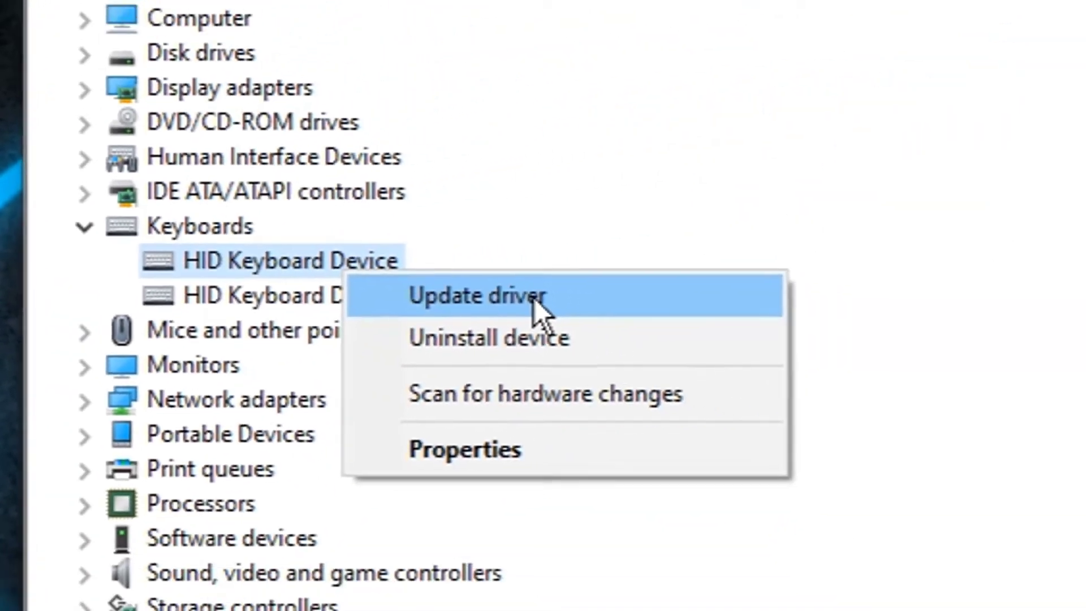
left_click(535, 297)
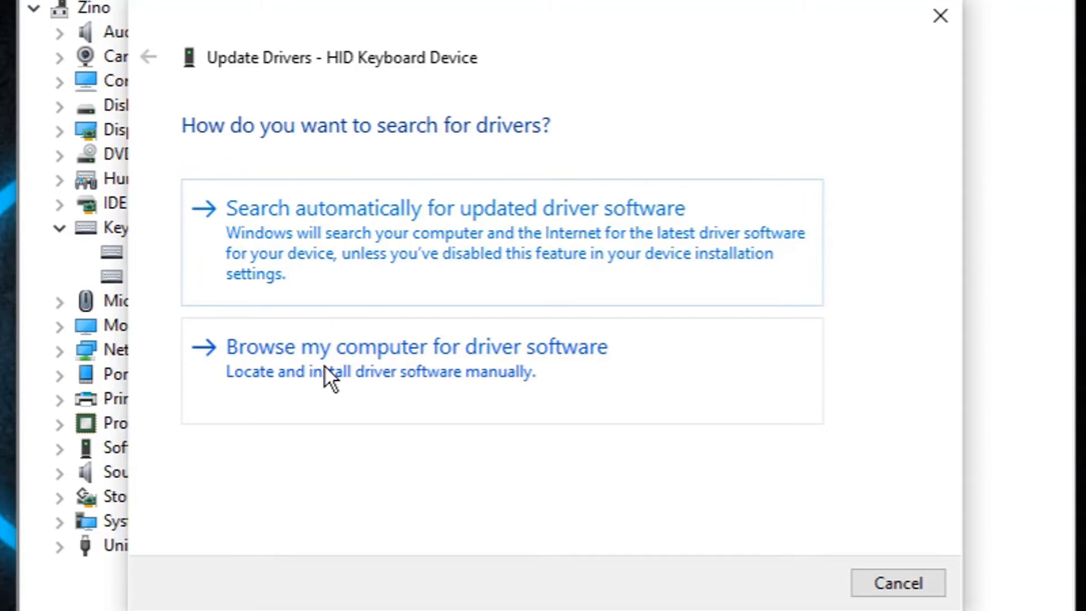
left_click(924, 588)
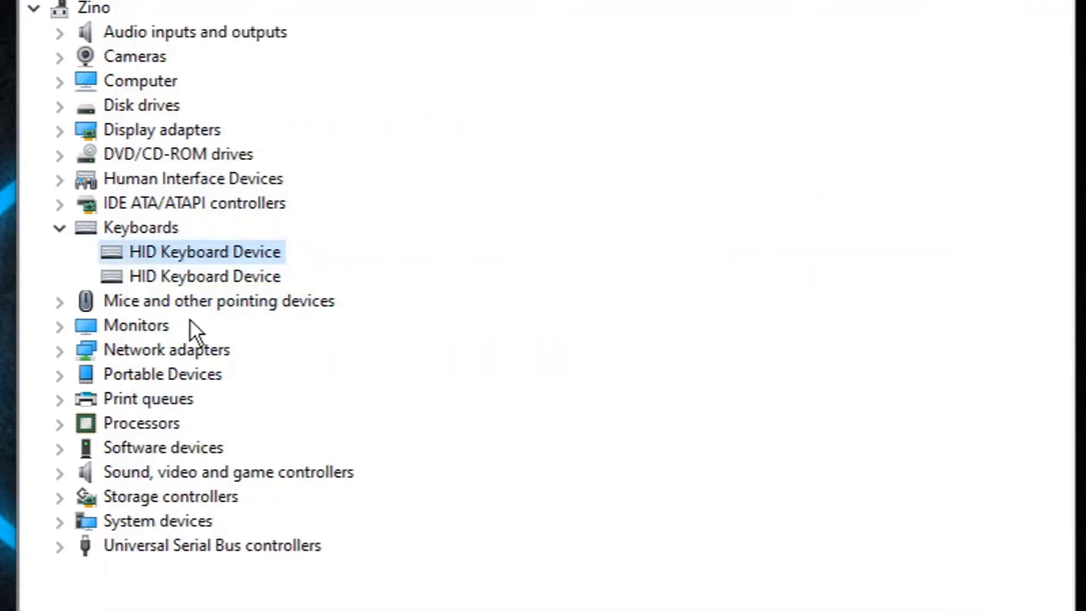
- Expand Display adapters, select Intel(R) HD Graphics, and move the Device Manager window aside
left_click(60, 136)
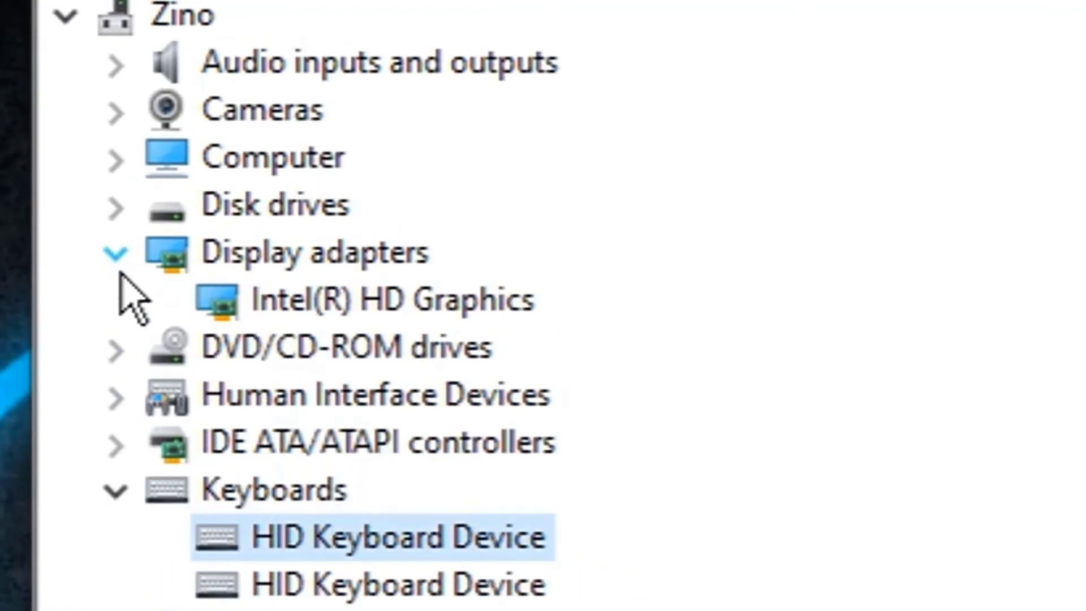
left_click(249, 304)
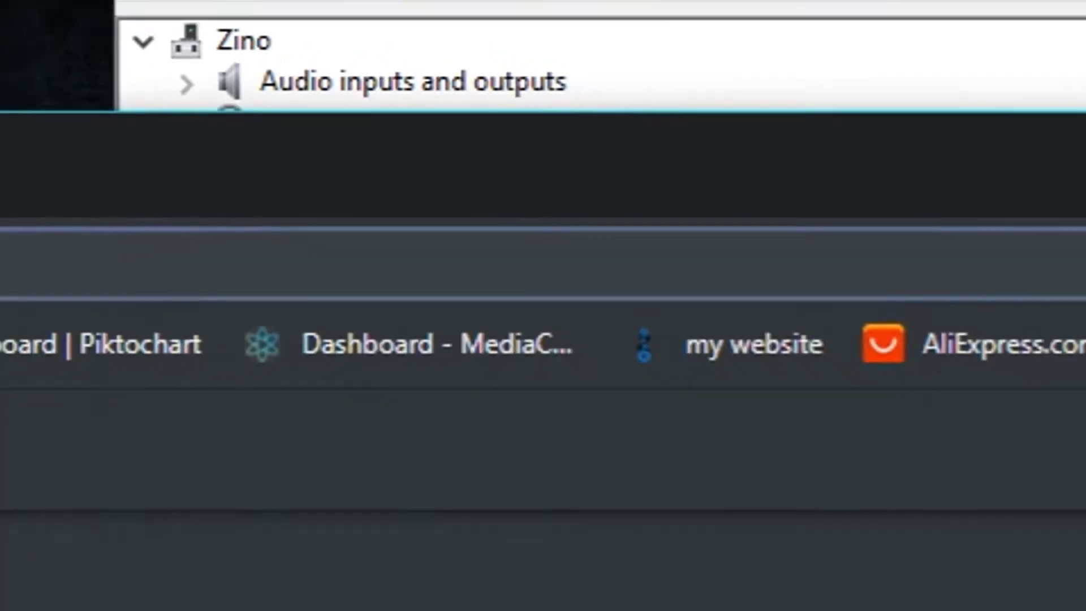
left_click(718, 91)
double_click(718, 92)
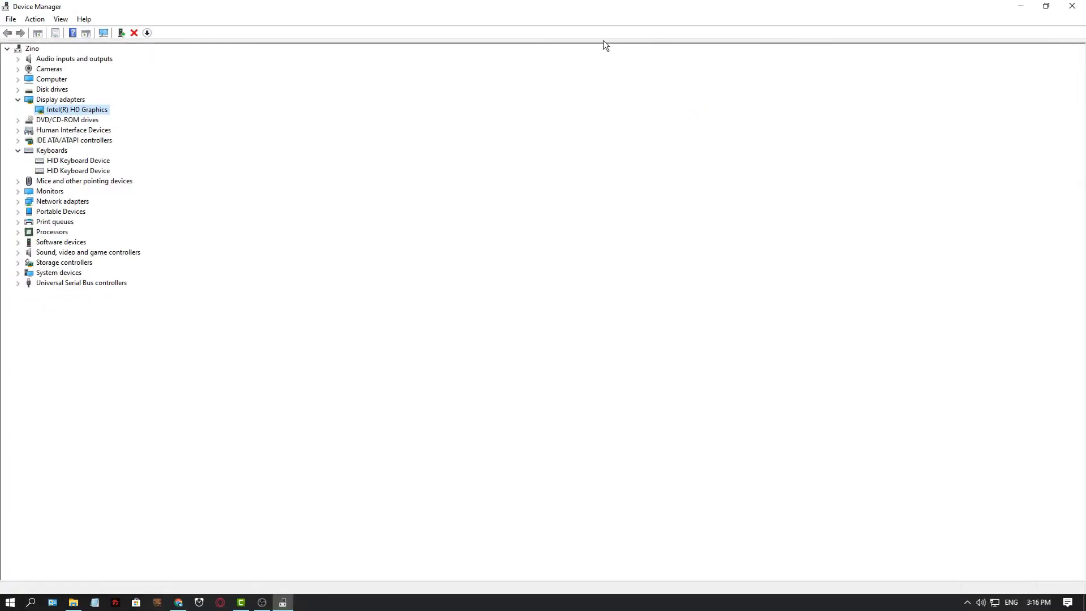
left_click_drag(596, 5, 775, 230)
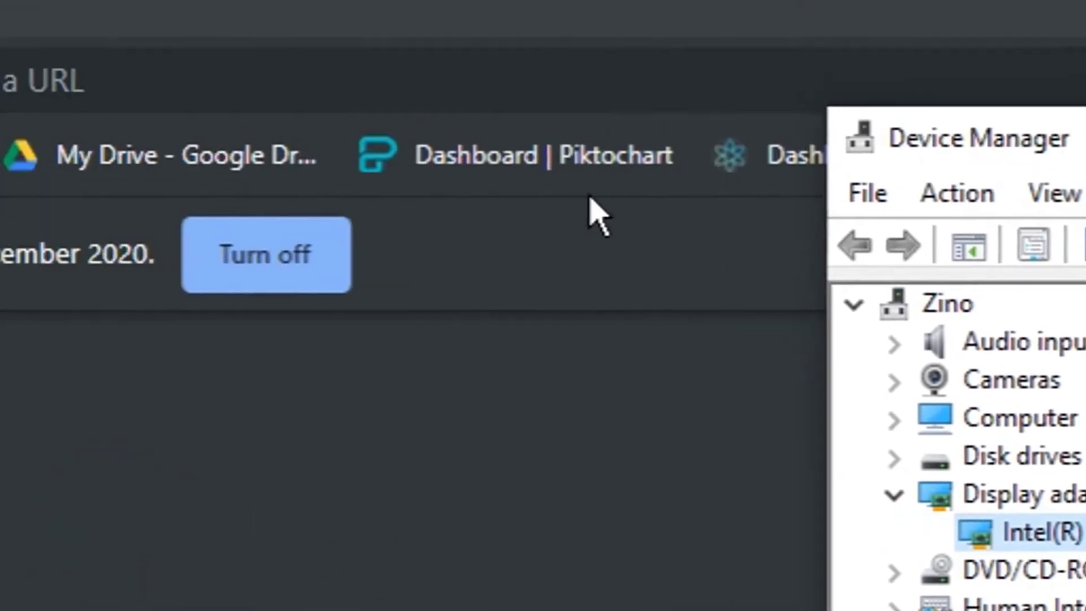
- In Chrome, search Google for "intel driver update" and open the Intel Driver & Support Assistant page
left_click(943, 250)
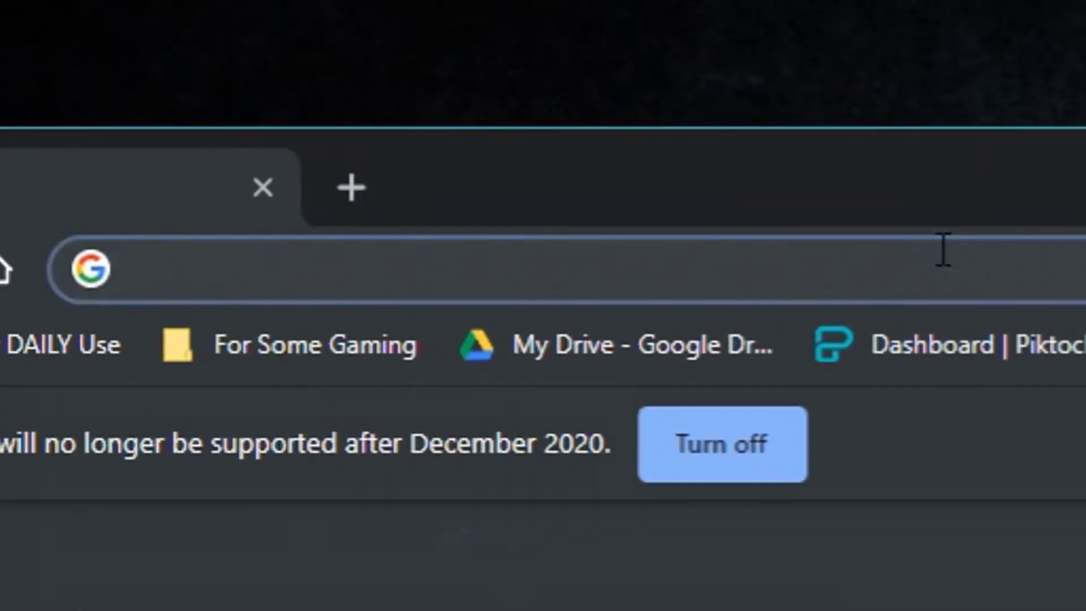
type("intel driver update")
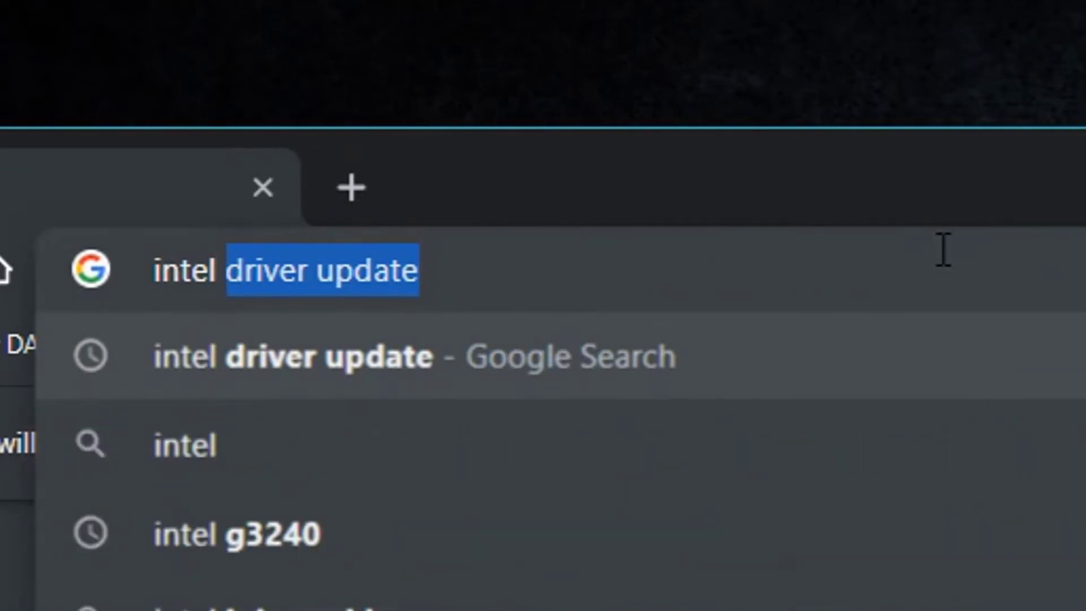
left_click(451, 279)
left_click_drag(450, 279, 212, 267)
left_click(526, 263)
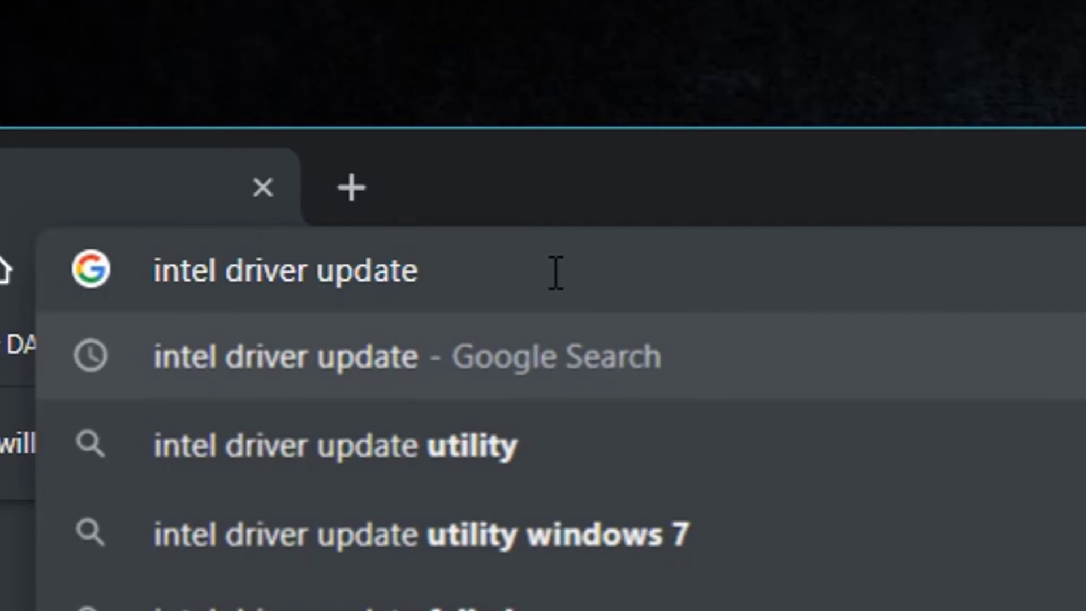
key("Return")
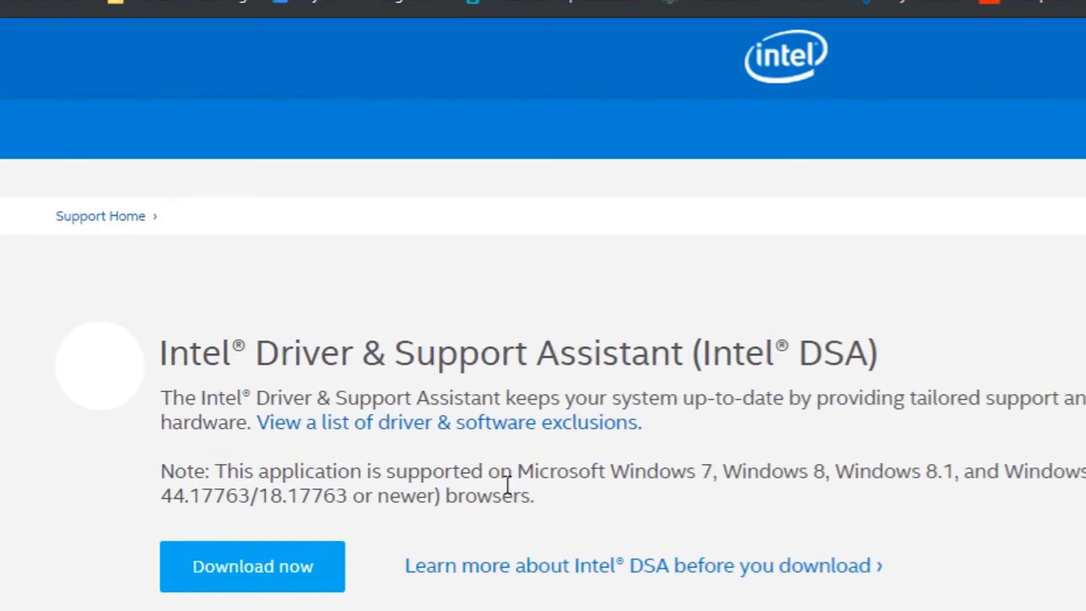
- Examine the Intel Driver & Support Assistant page for its description, supported systems, and download option
scroll(381, 496, "down", 3)
scroll(267, 350, "up", 4)
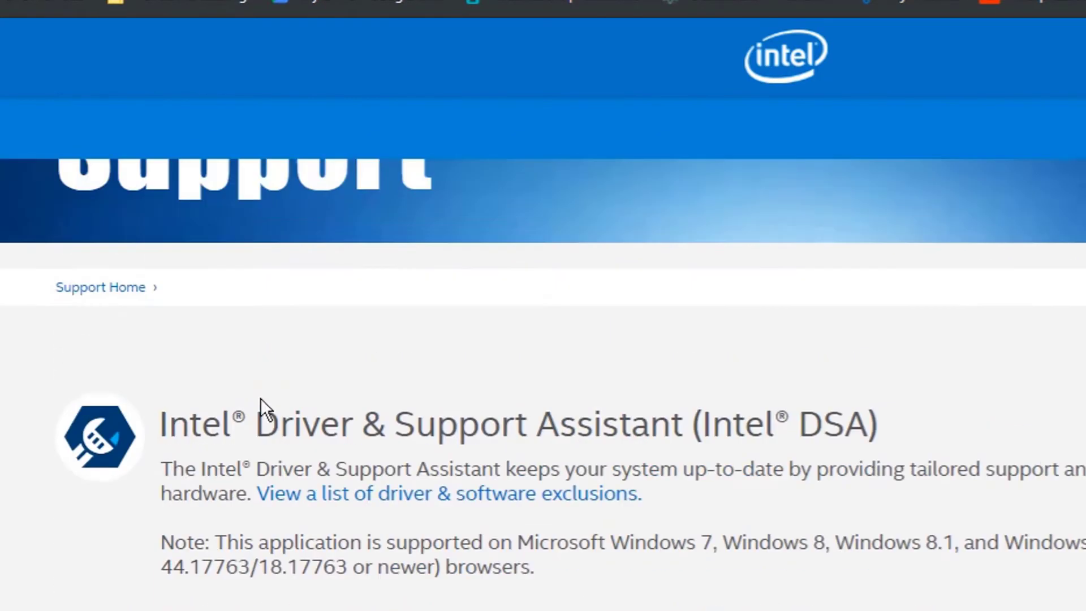
scroll(460, 356, "down", 3)
scroll(347, 304, "up", 3)
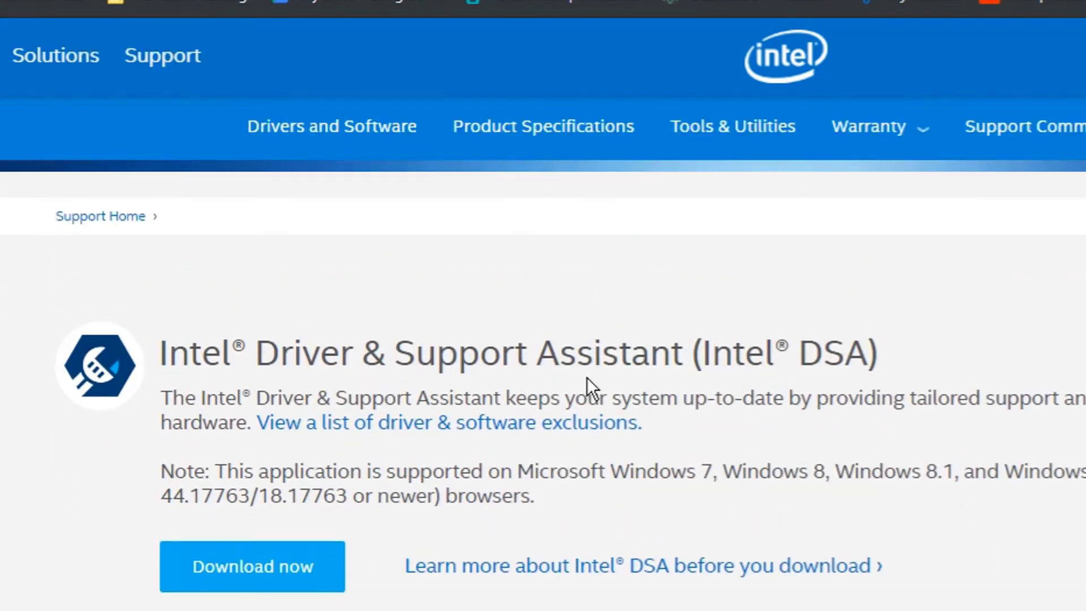
left_click_drag(525, 358, 666, 355)
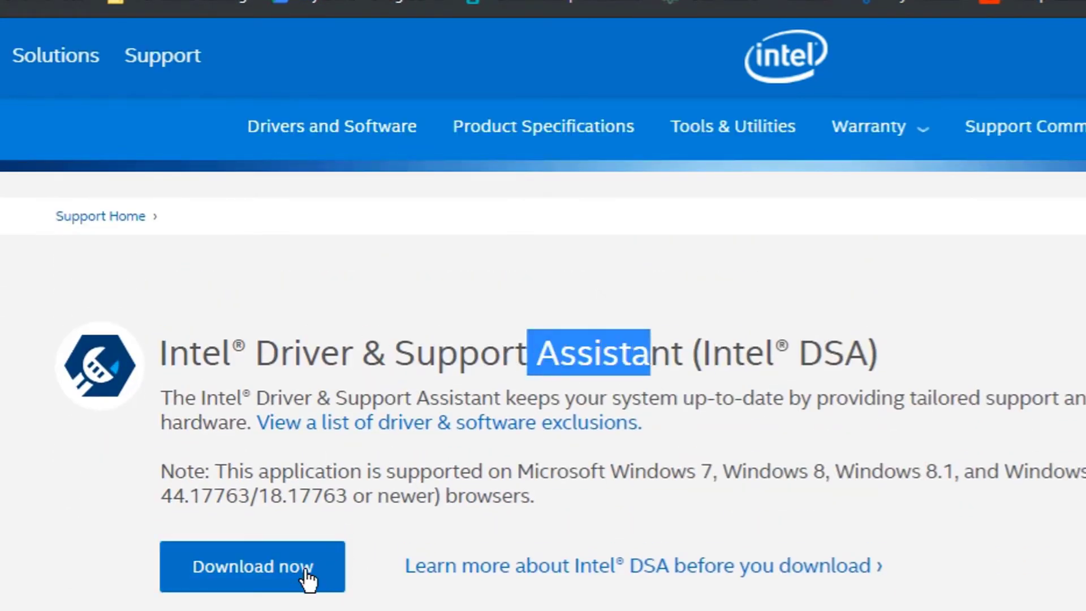
scroll(260, 526, "up", 1)
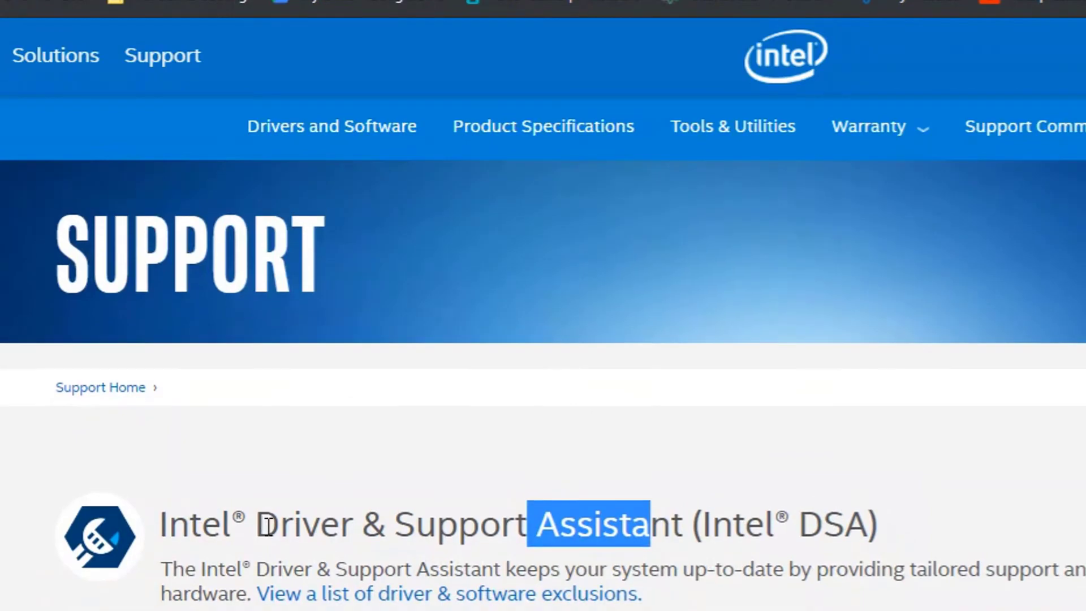
scroll(260, 523, "down", 1)
scroll(204, 496, "up", 1)
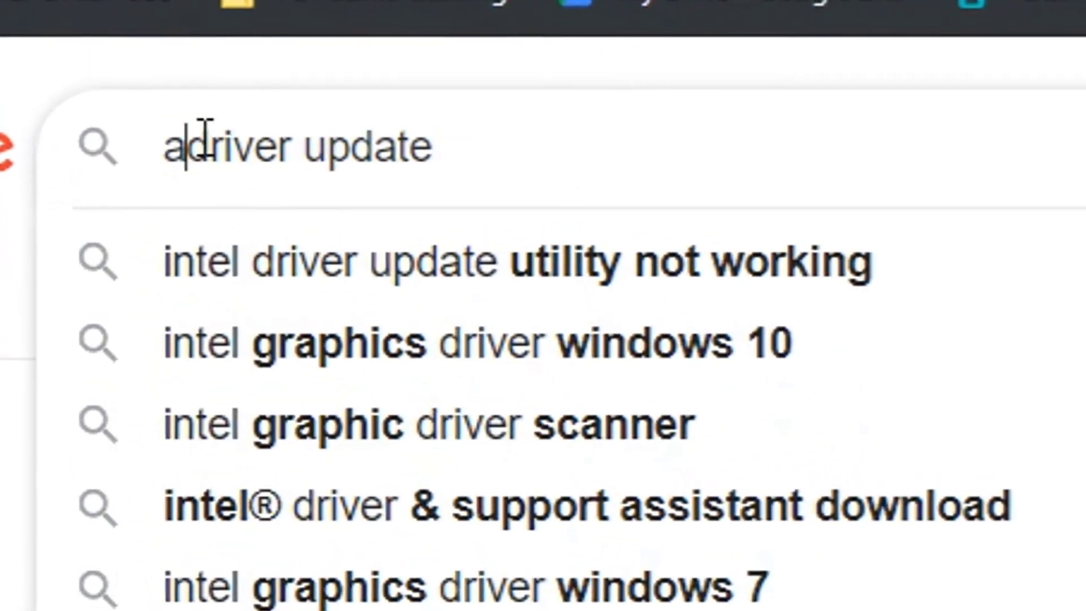
- Search Google for "asus driver update" and for "nvidia driver update"
key("Return")
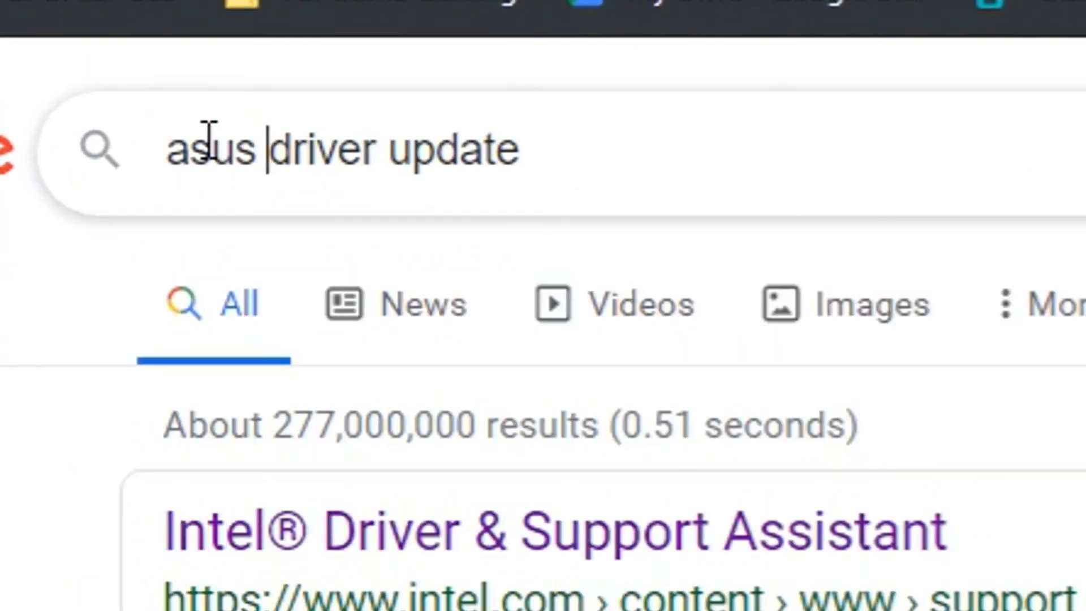
double_click(192, 136)
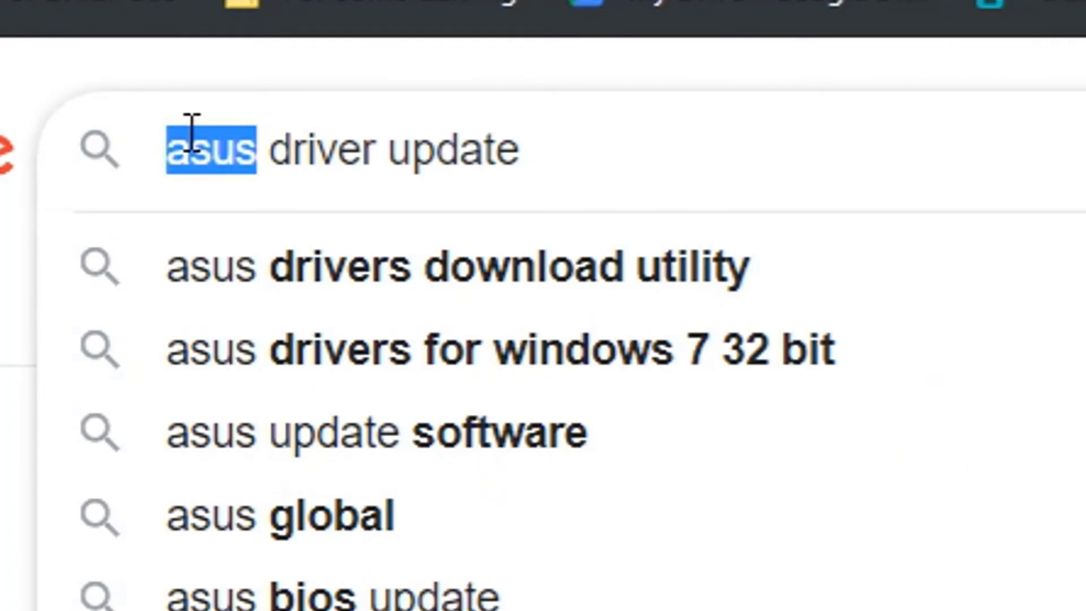
key("BackSpace")
type("nvidia")
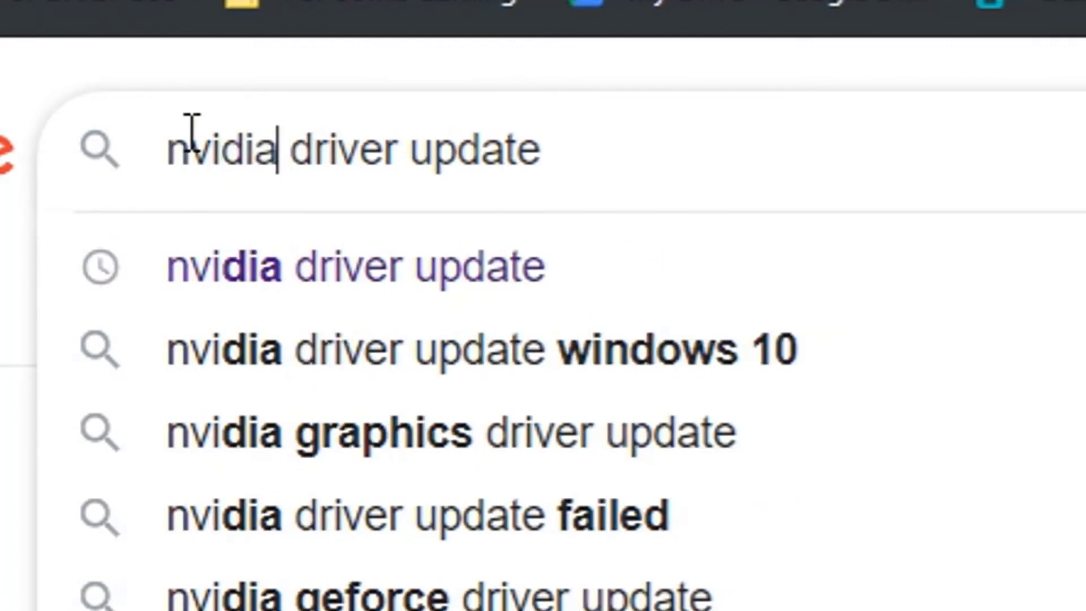
key("Return")
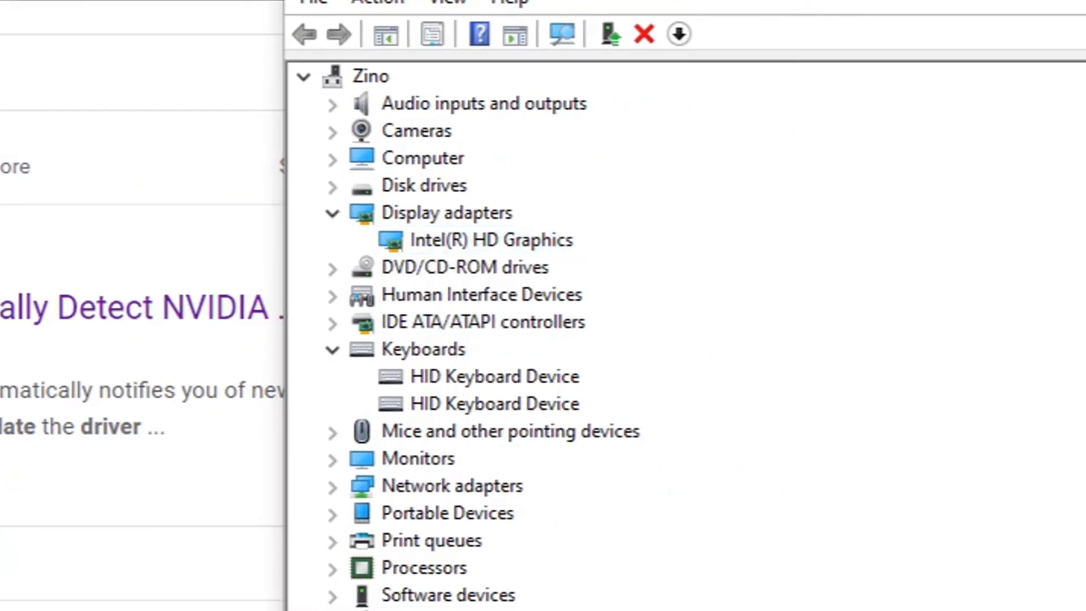
- Return to Device Manager and select the Intel(R) HD Graphics adapter
left_click(492, 240)
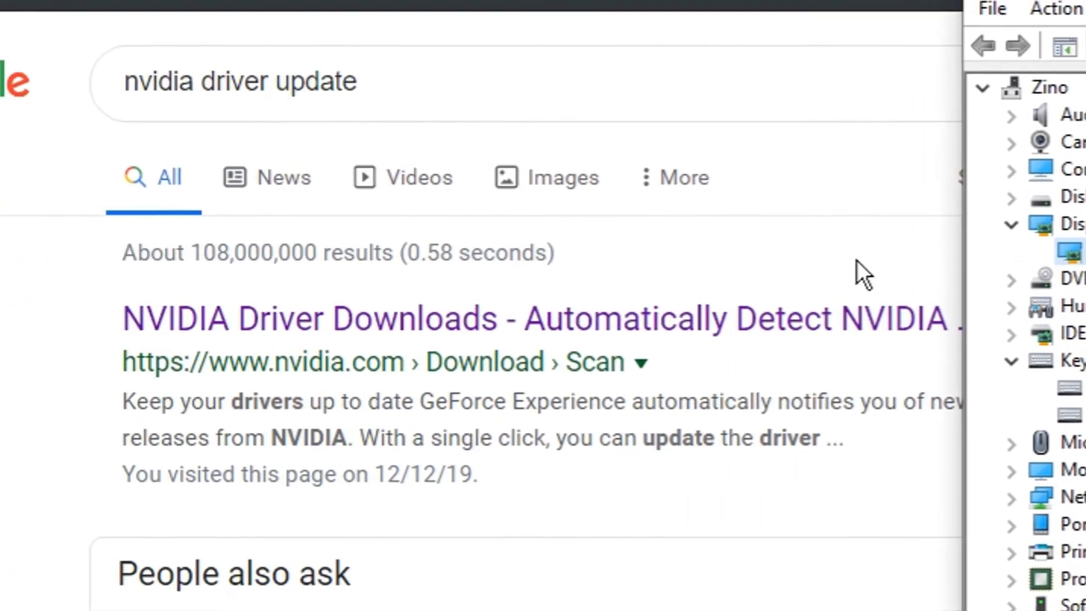
- Switch to Chrome and replace "nvidia" with "intel" in the Google search query so it reads "intel driver update"
left_click_drag(207, 74, 135, 80)
left_click(198, 73)
type("intel")
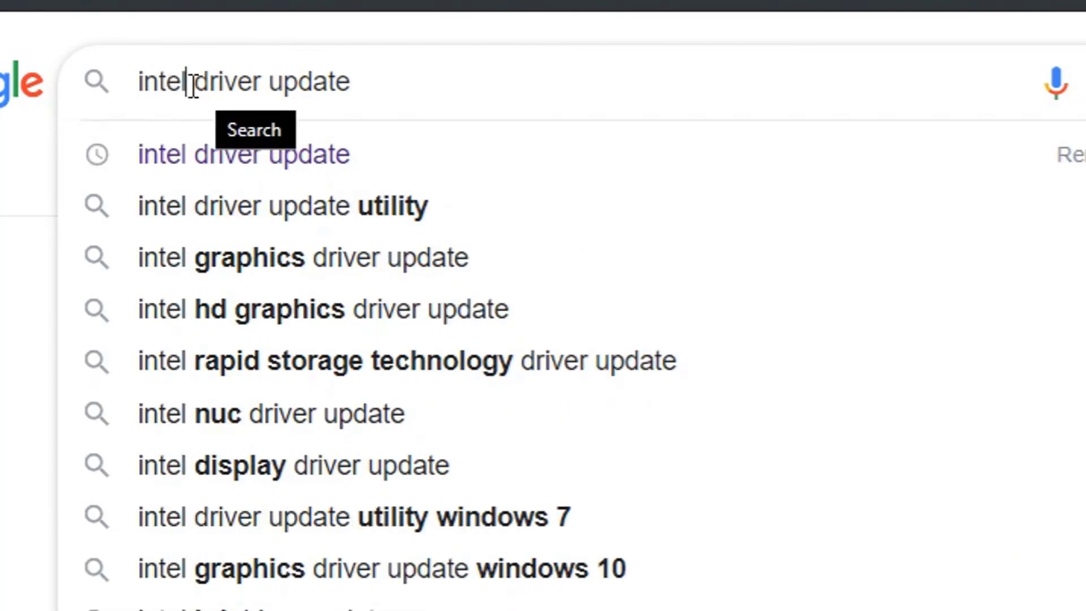
left_click_drag(189, 85, 409, 84)
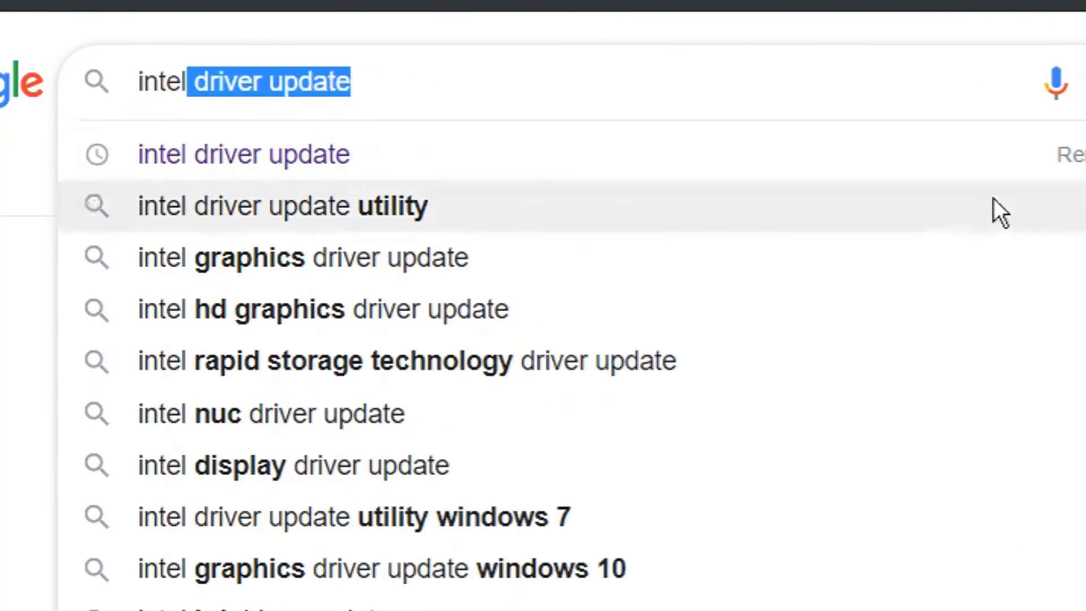
key("Return")
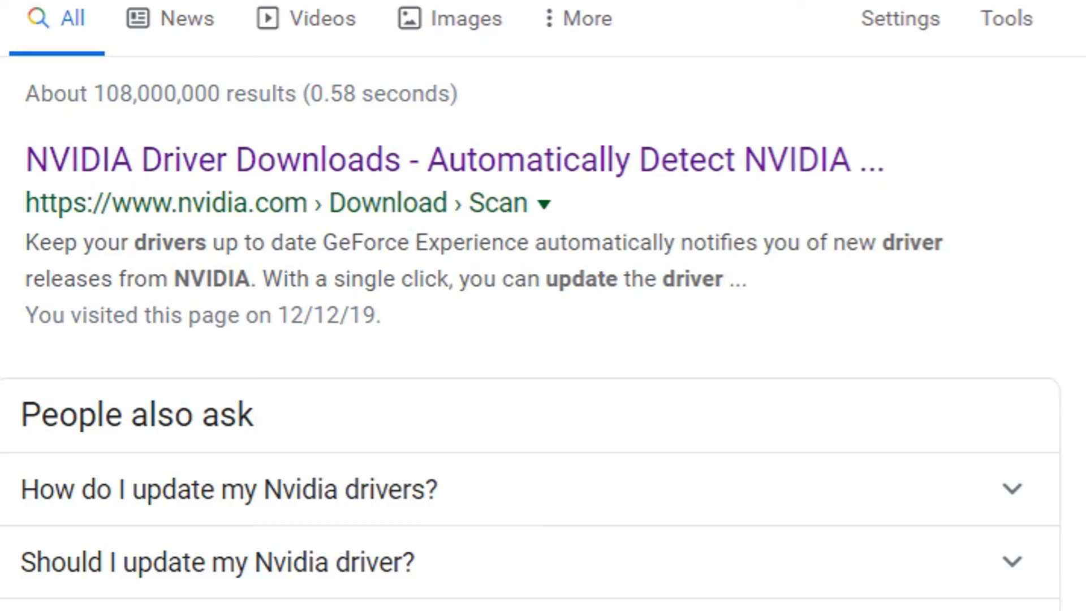
- Search Google for "bloatware", look over the results page, and open a new browser tab
type("bloatware")
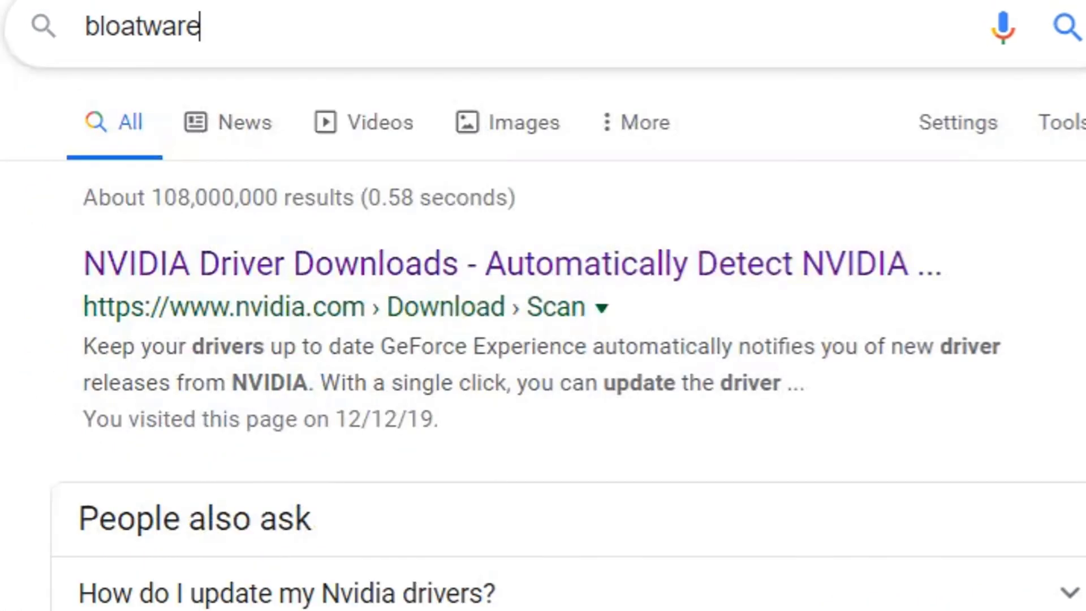
key("Return")
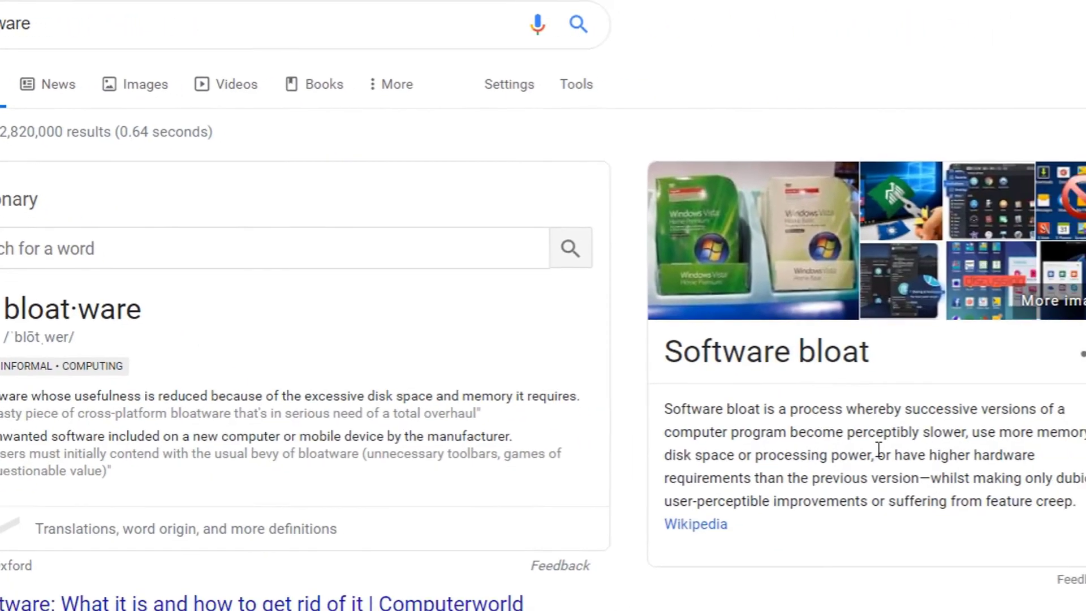
scroll(876, 328, "down", 3)
scroll(871, 243, "up", 5)
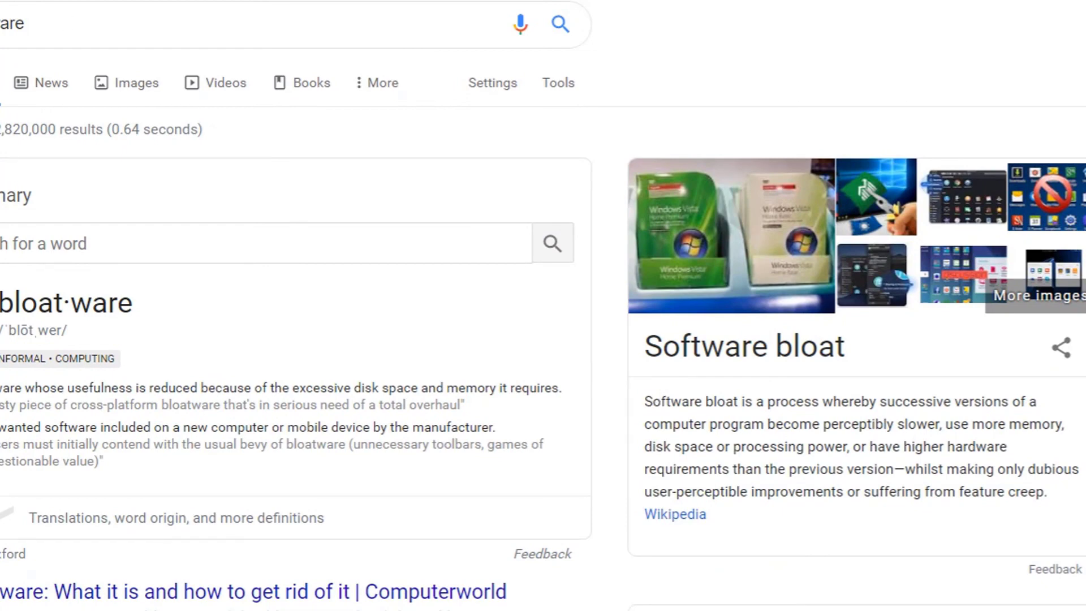
key("ctrl+t")
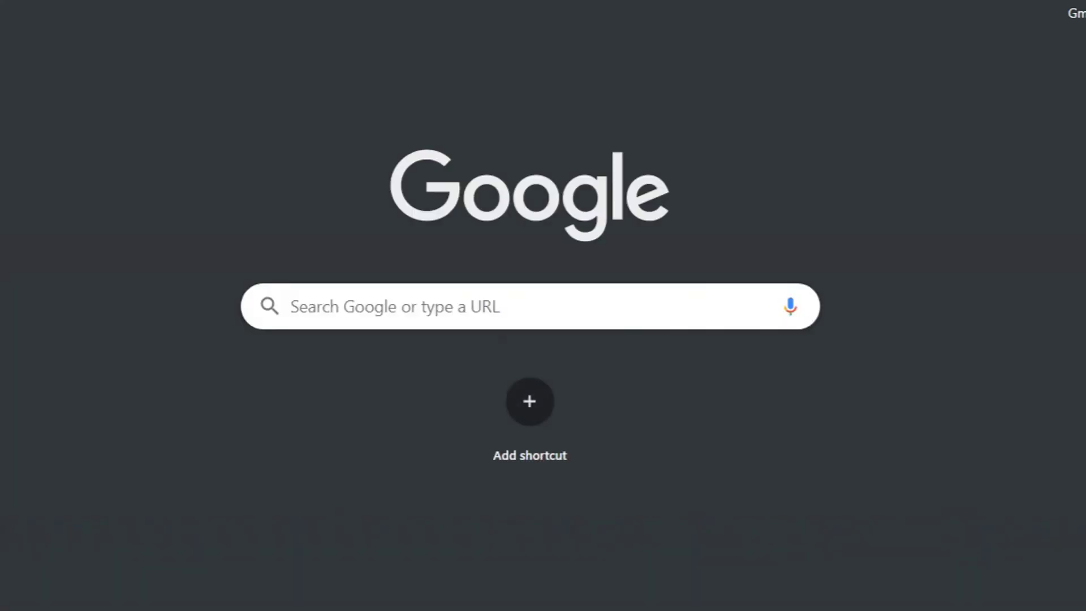